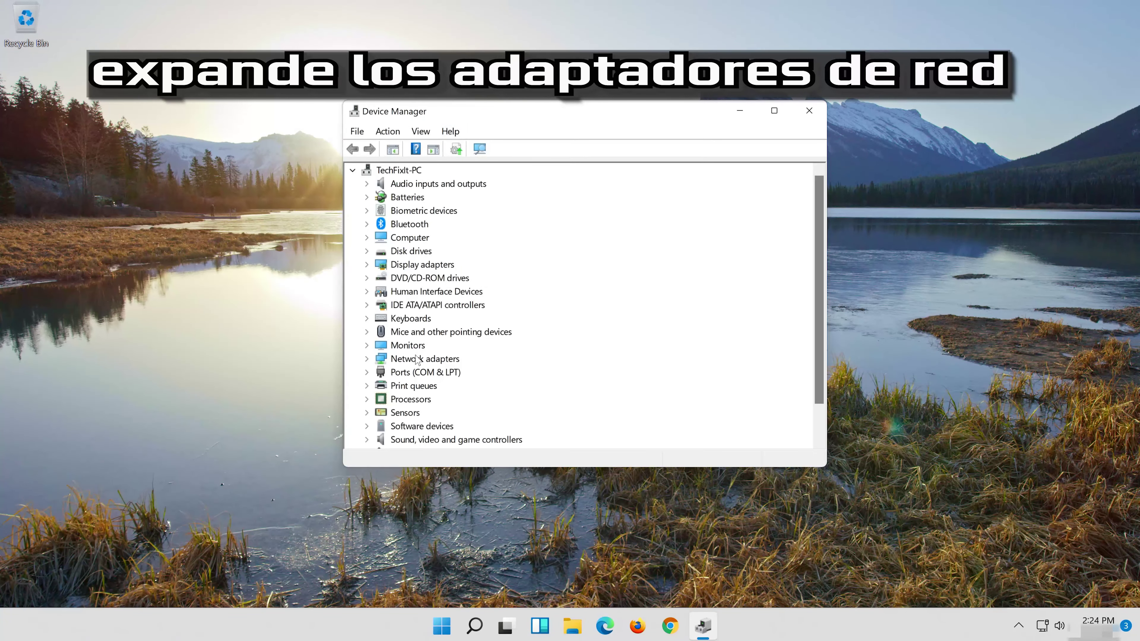
- Expand the network adapters and open the driver properties of the Intel(R) 82574L Gigabit Network Connection
left_click(456, 359)
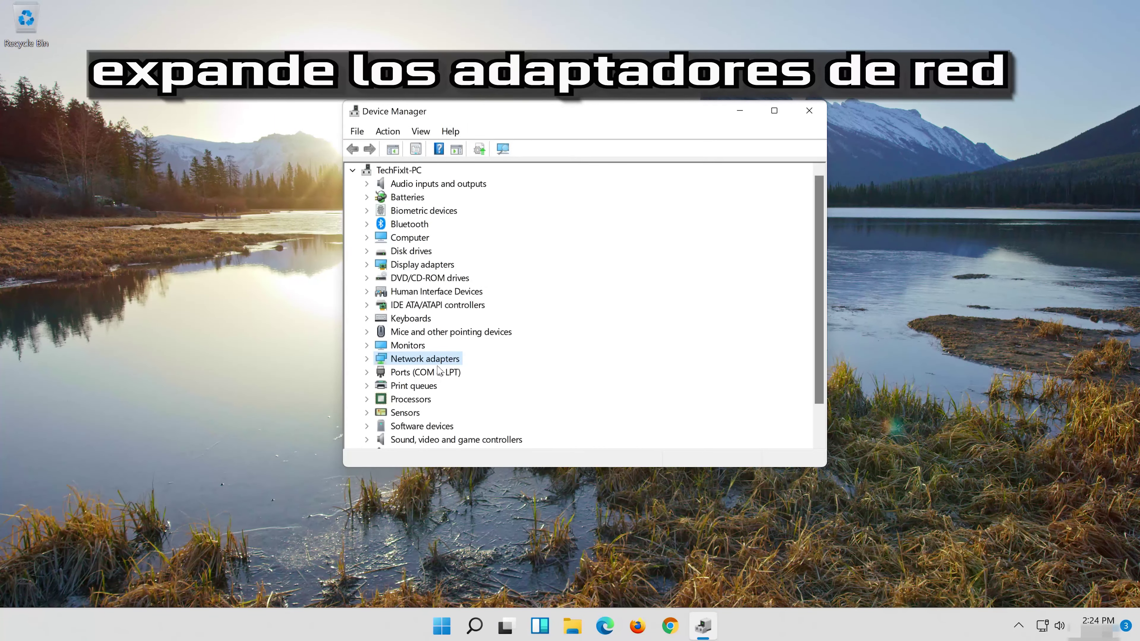
left_click(366, 359)
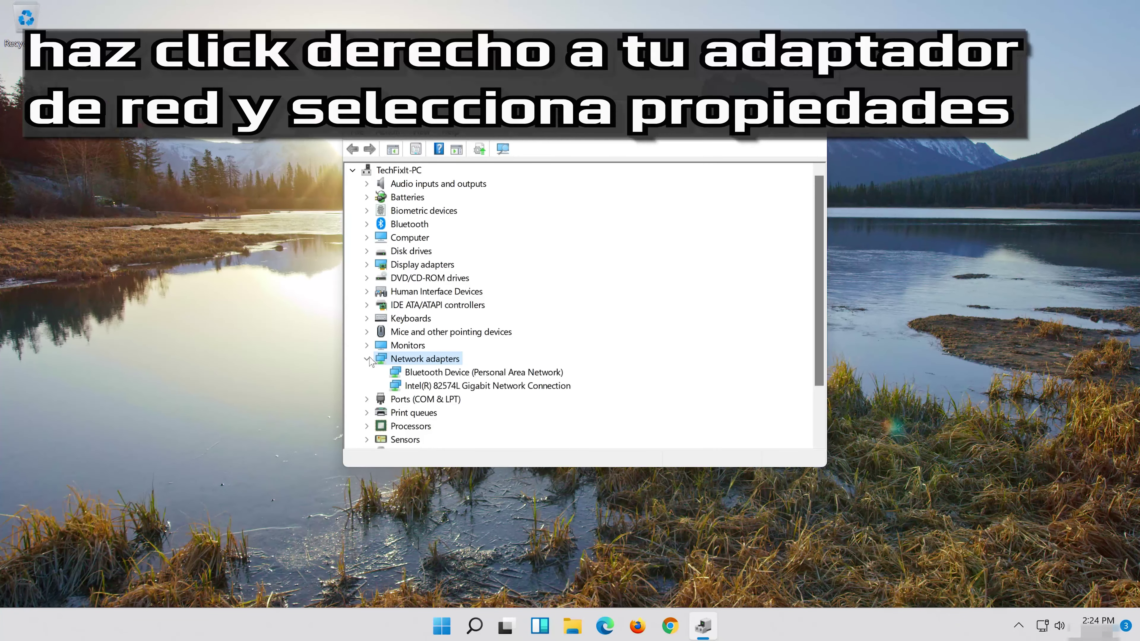
right_click(486, 387)
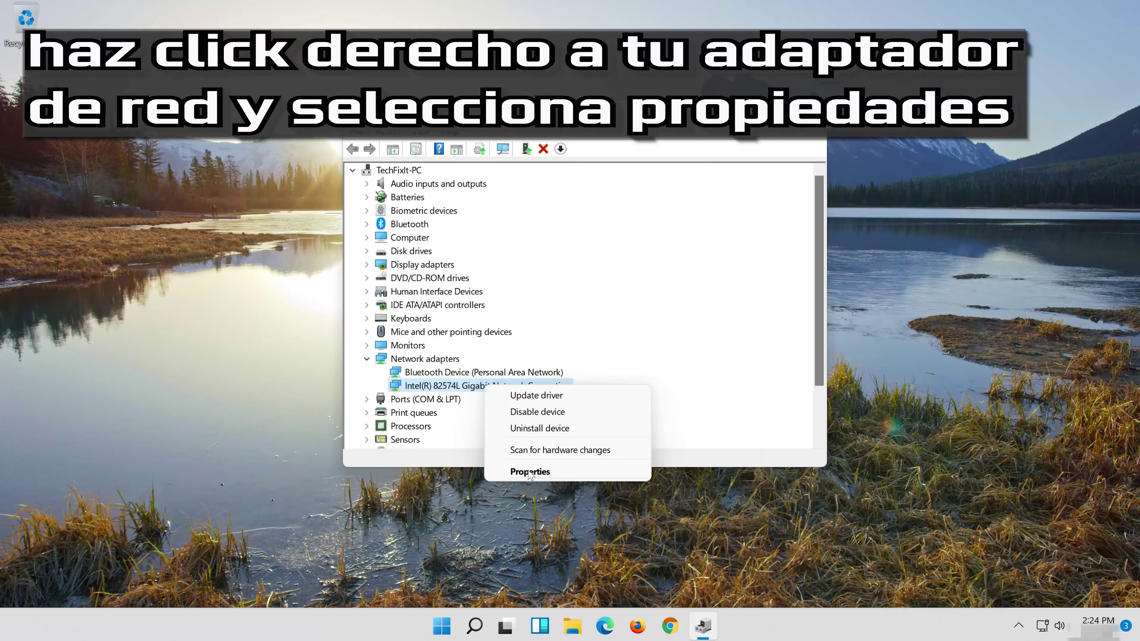
left_click(550, 472)
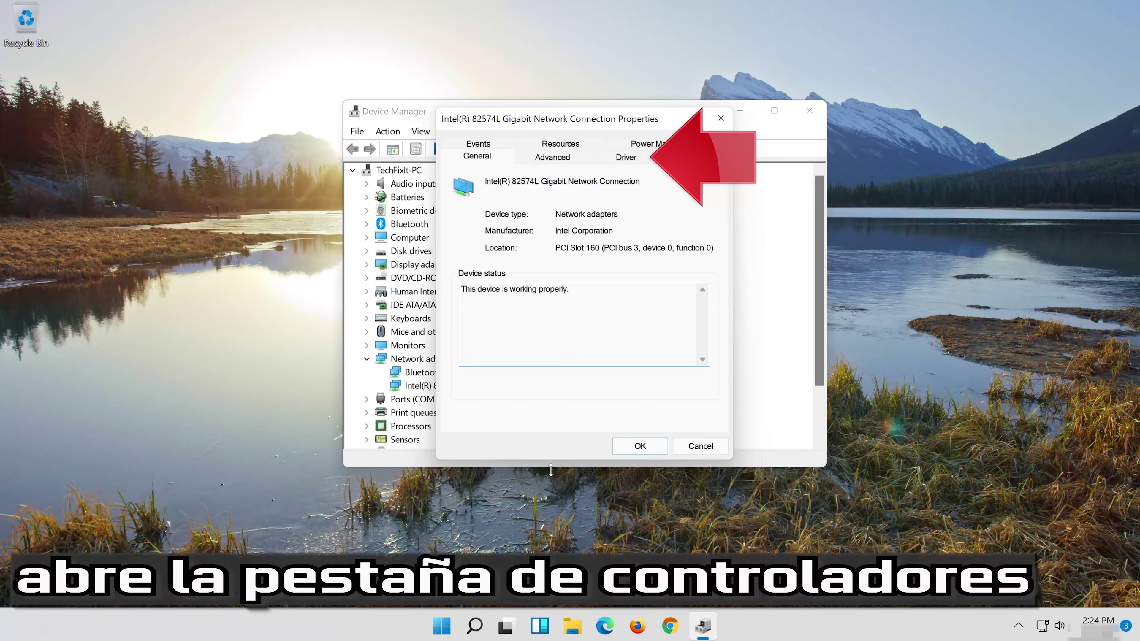
left_click(629, 163)
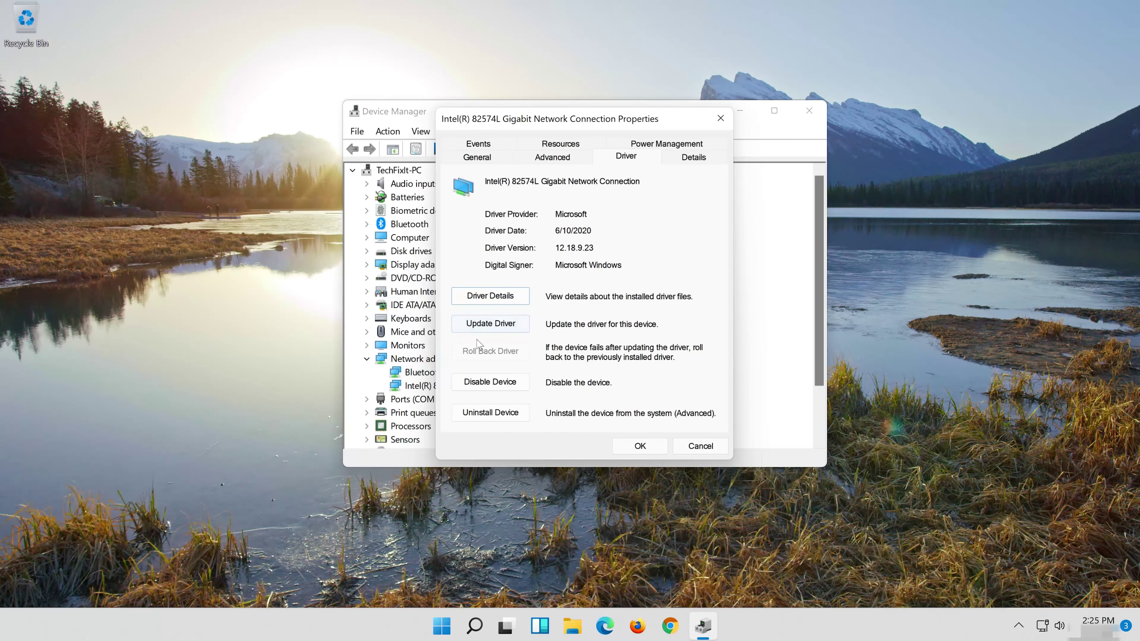
- Search automatically for an updated driver for the adapter, and check for updates through Windows Update
left_click(477, 330)
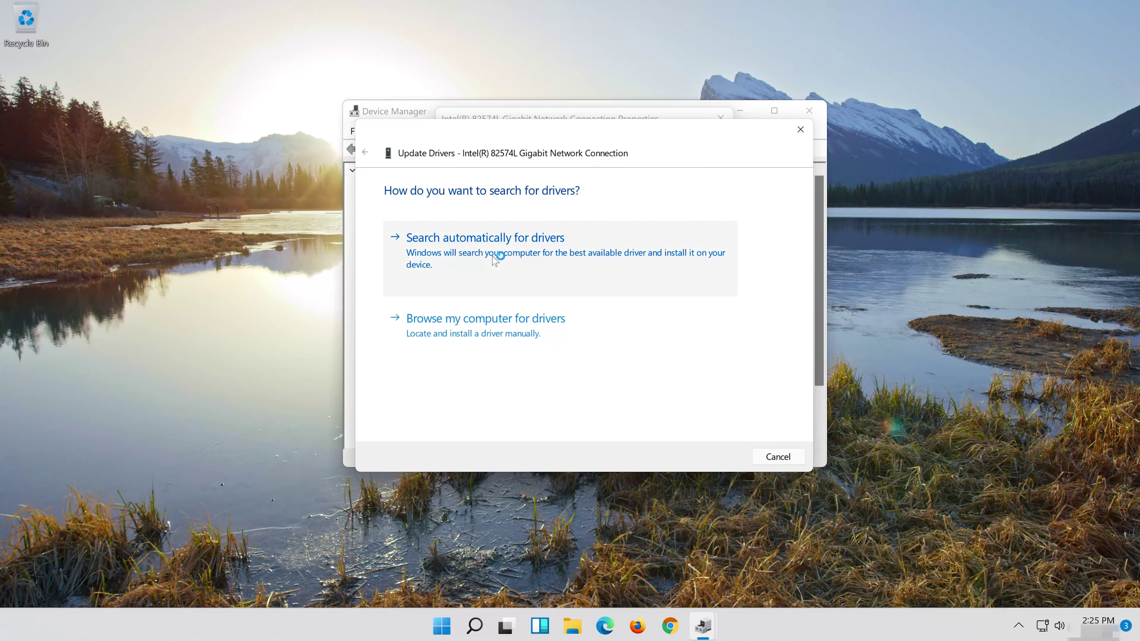
left_click(495, 260)
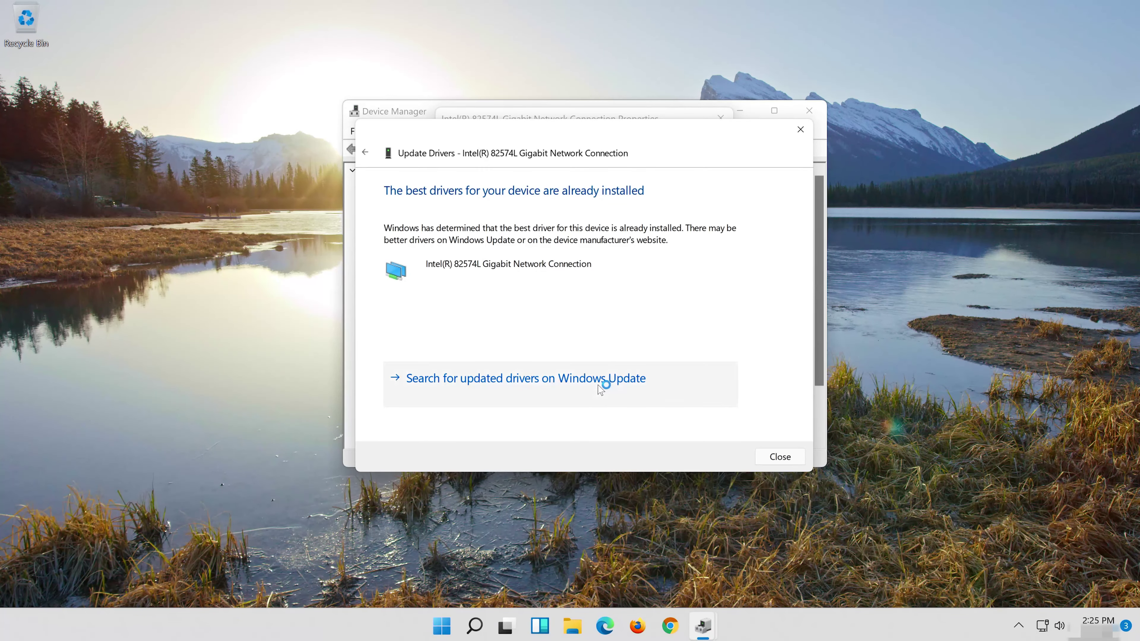
key("Escape")
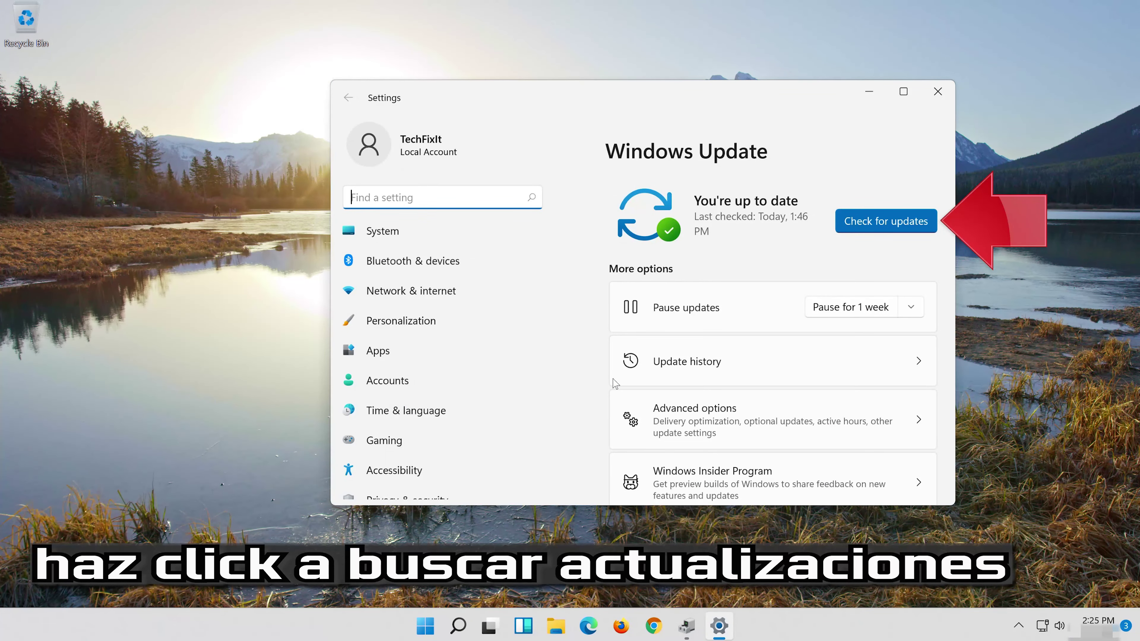
left_click(892, 230)
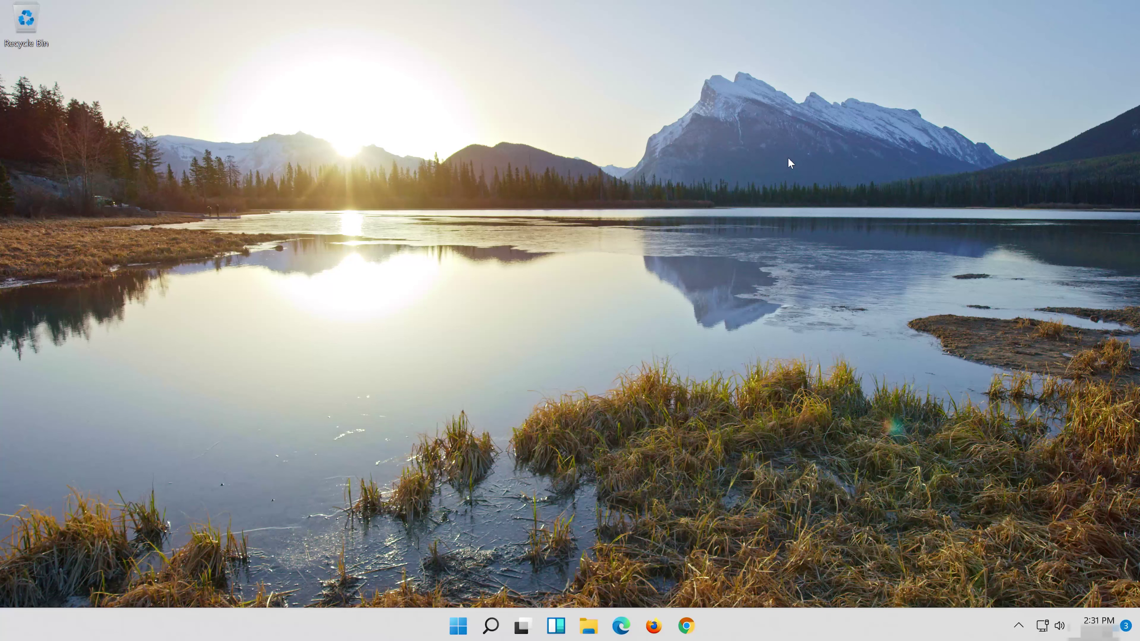
- Open Device Manager and show the driver properties of the Intel(R) 82574L Gigabit Network Connection
left_click(492, 626)
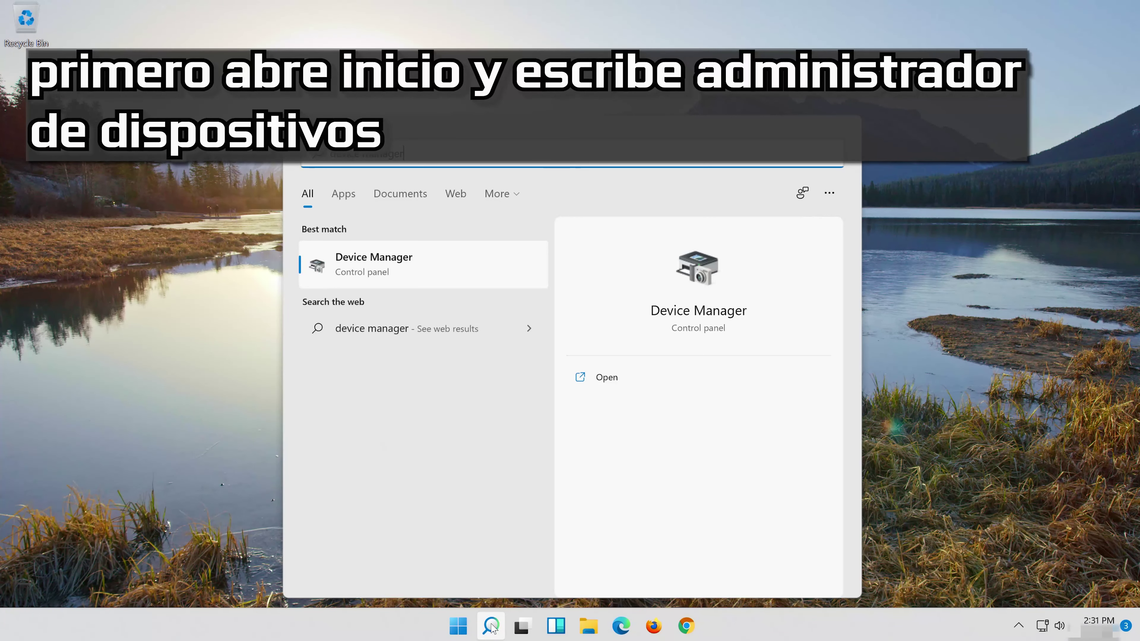
left_click(405, 267)
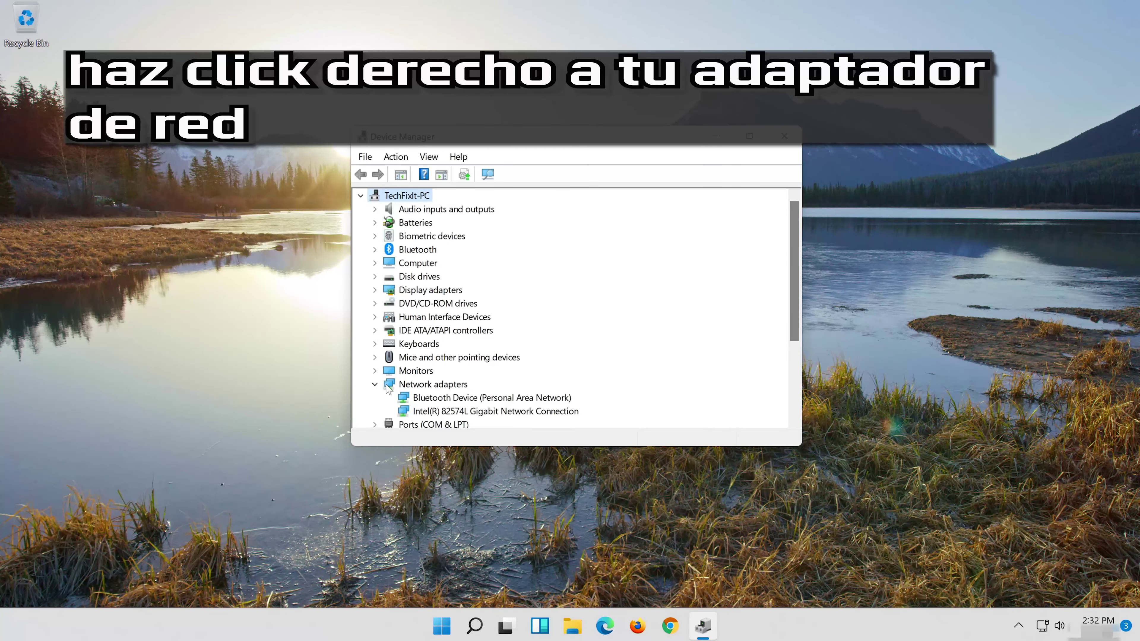
left_click(438, 413)
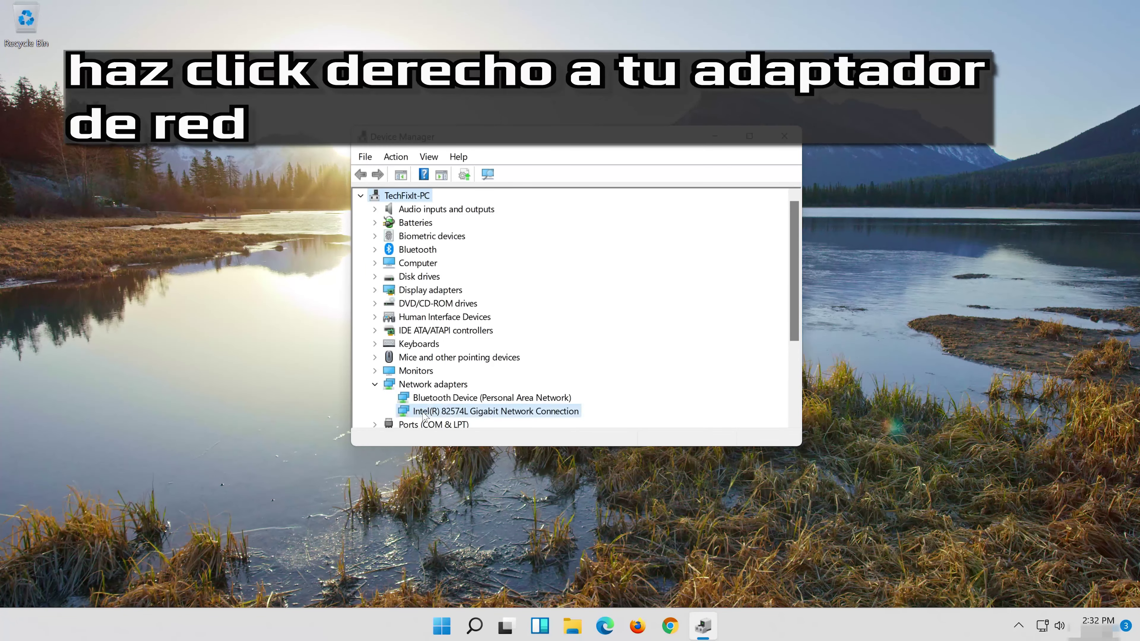
right_click(493, 416)
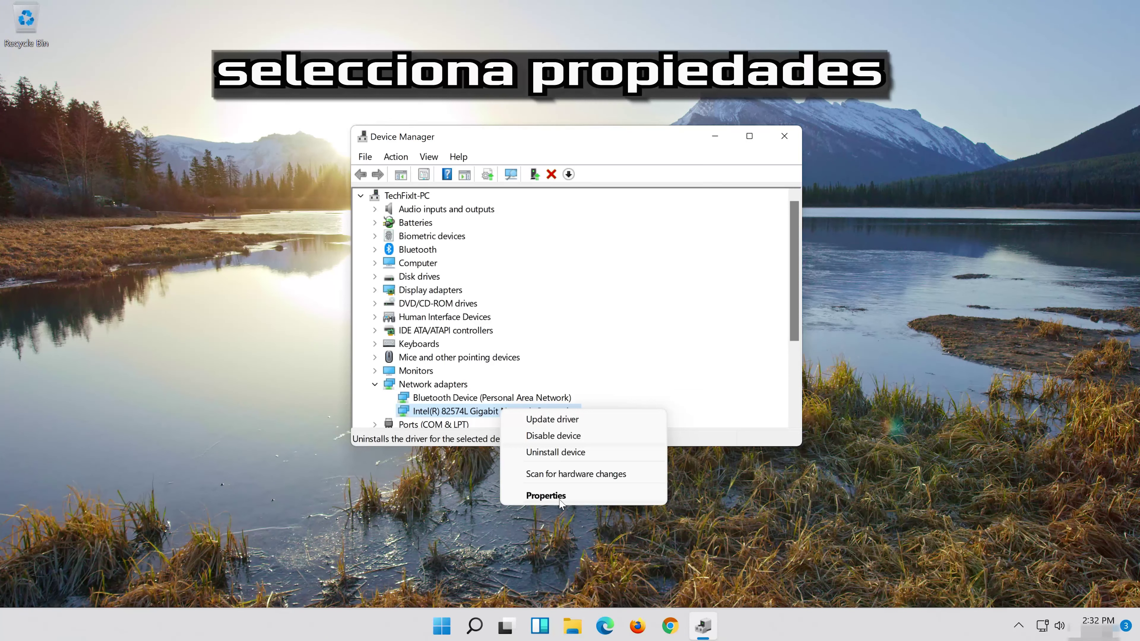
left_click(559, 499)
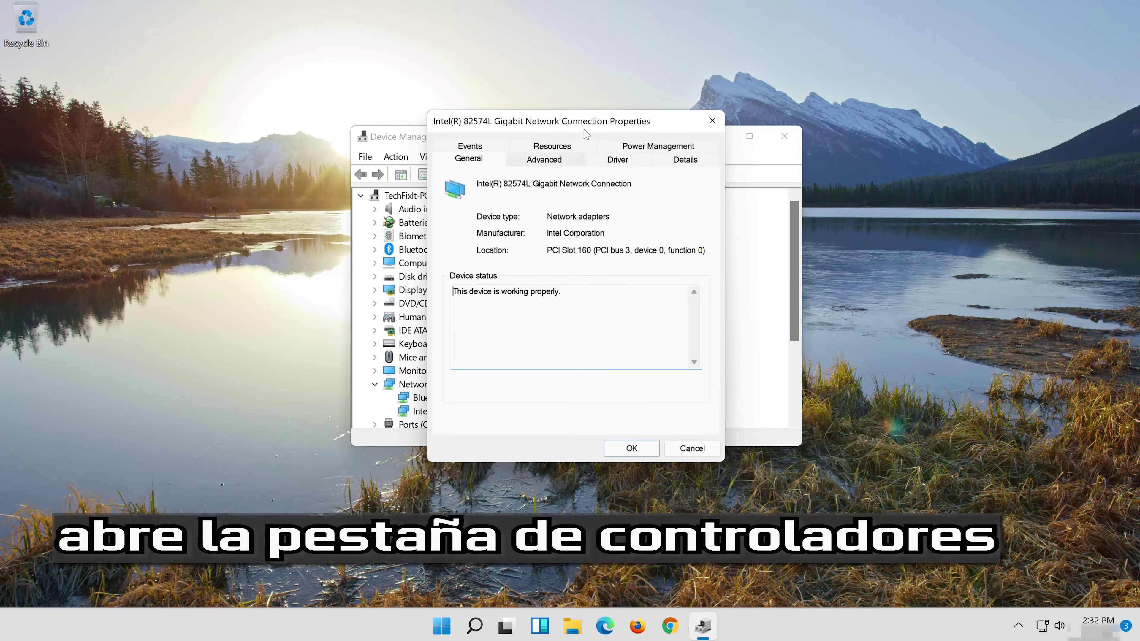
left_click(612, 162)
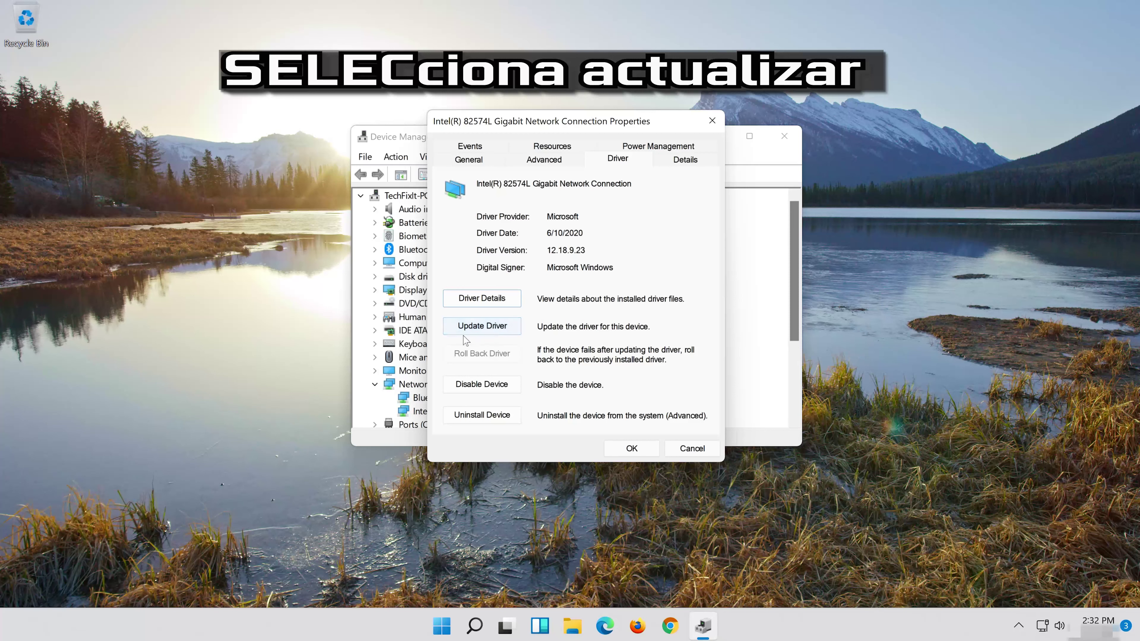
- Update the driver manually by picking Intel(R) 82574L Gigabit Network Connection from the available drivers on the computer
left_click(477, 330)
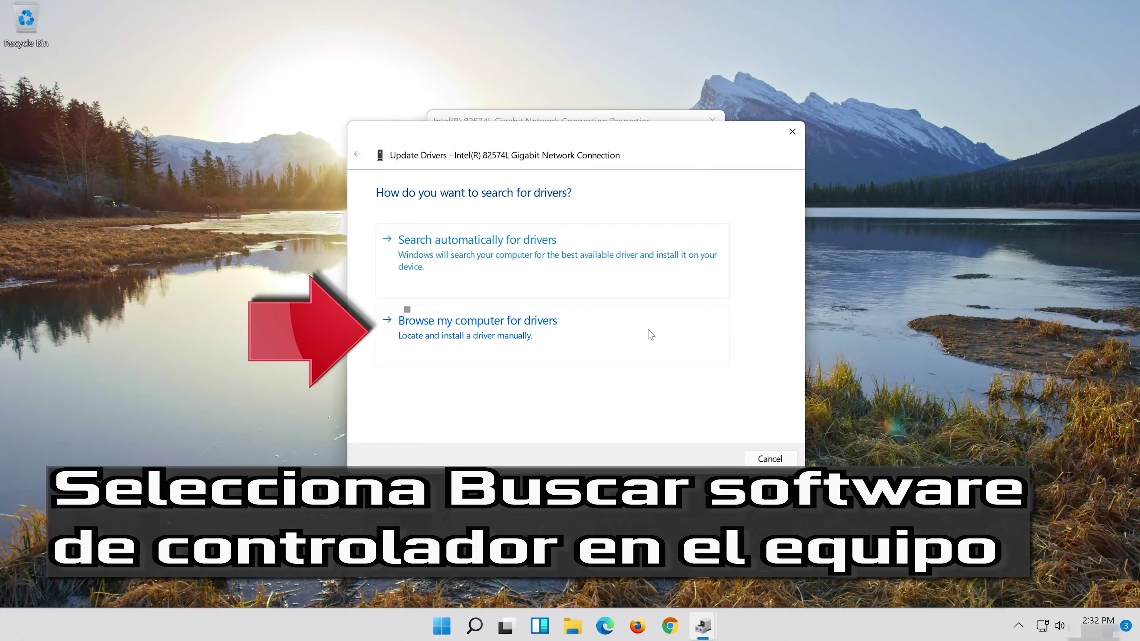
left_click(511, 350)
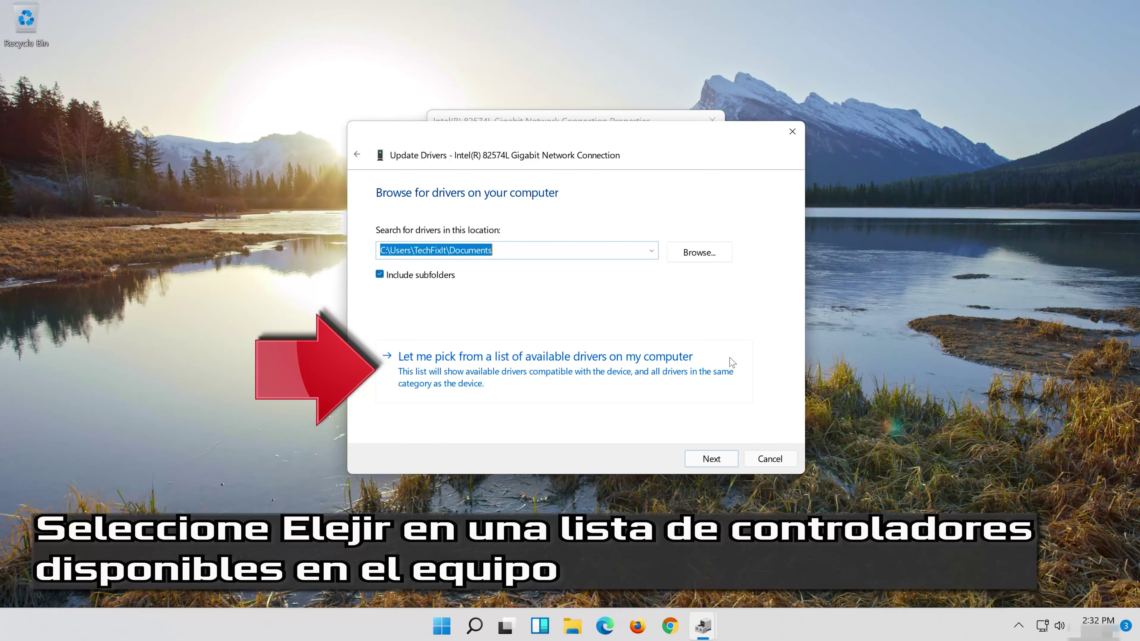
left_click(538, 380)
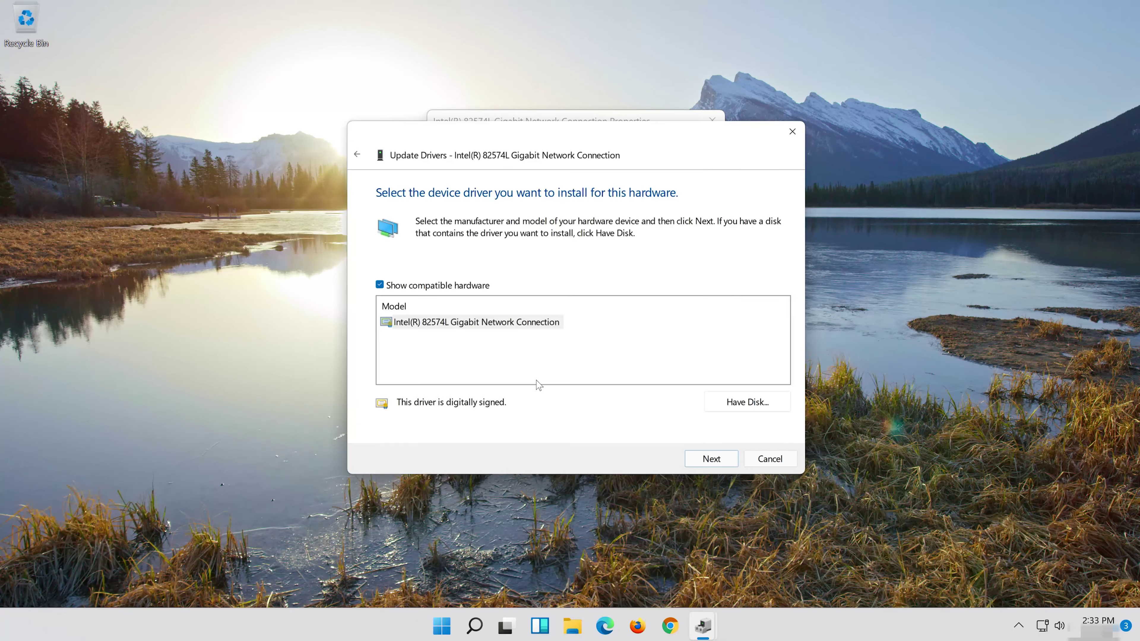
left_click(457, 321)
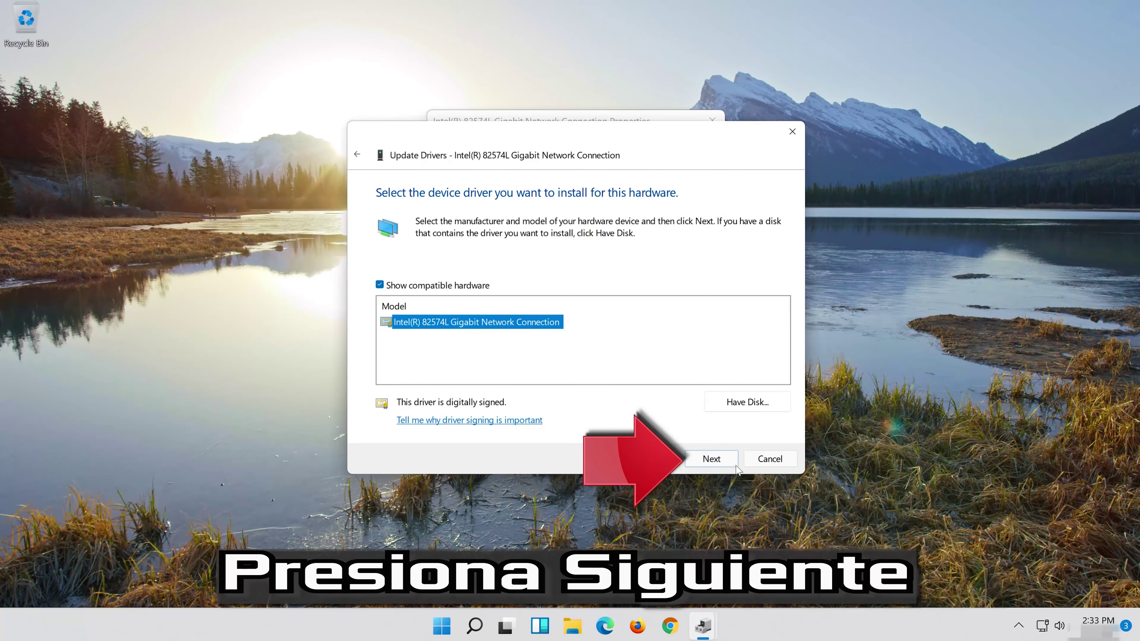
left_click(712, 458)
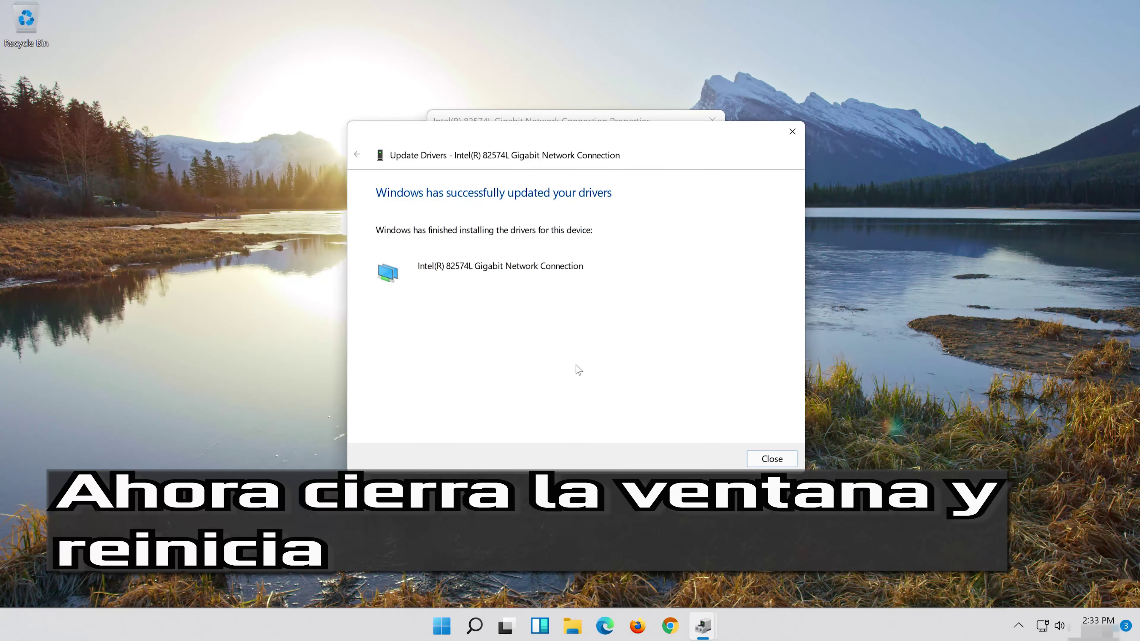
left_click(772, 458)
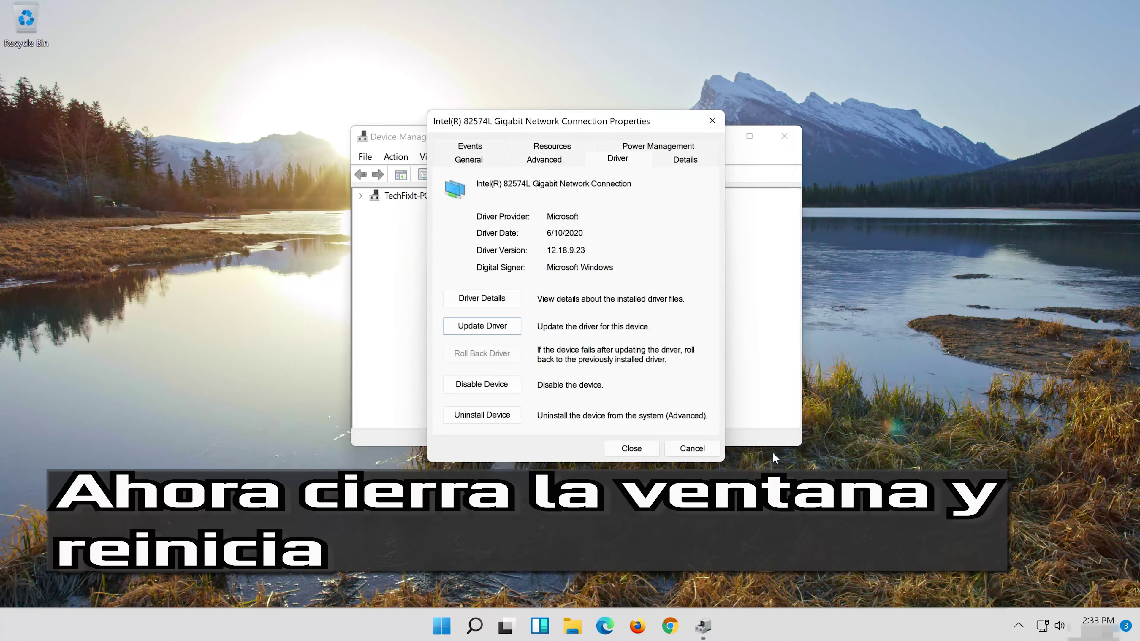
- Close the adapter properties and Device Manager, and restart the computer
left_click(631, 449)
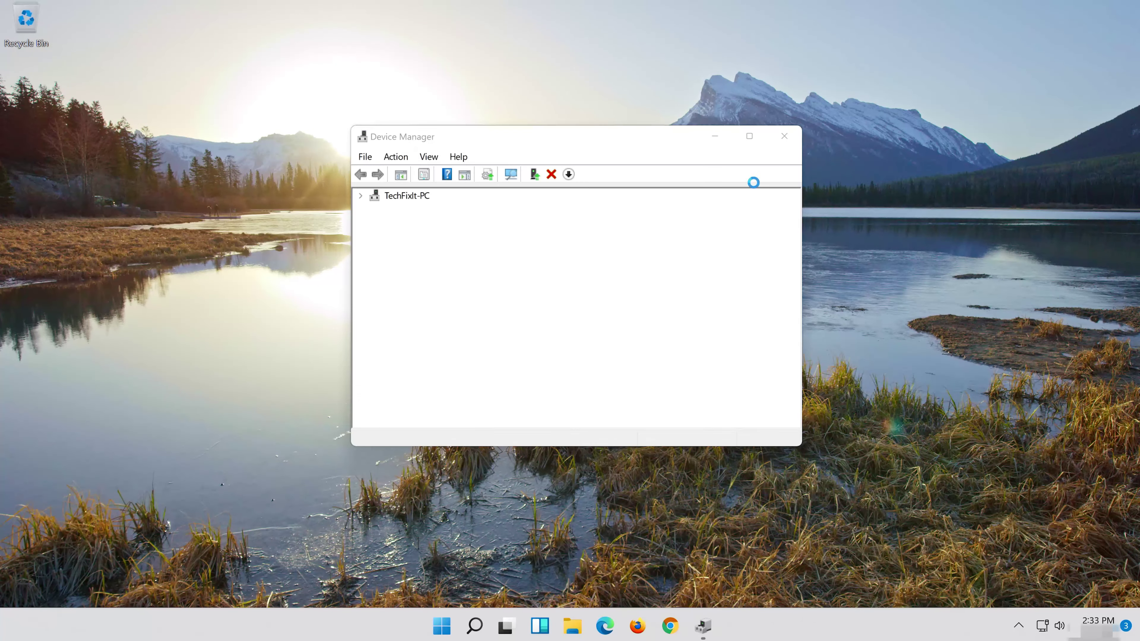
left_click(785, 135)
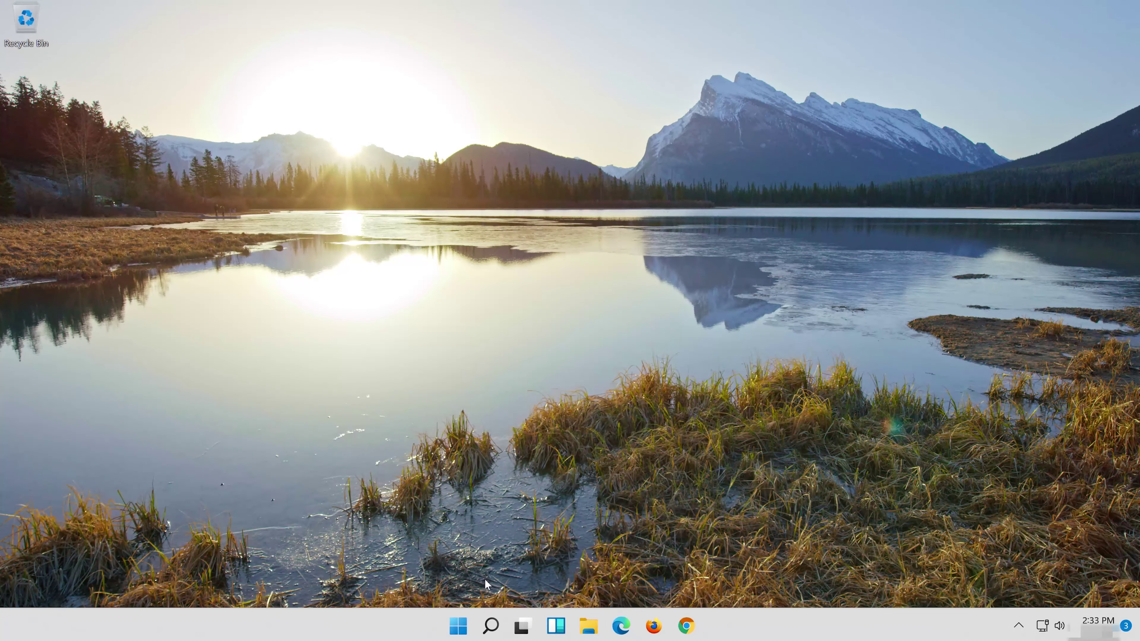
left_click(455, 613)
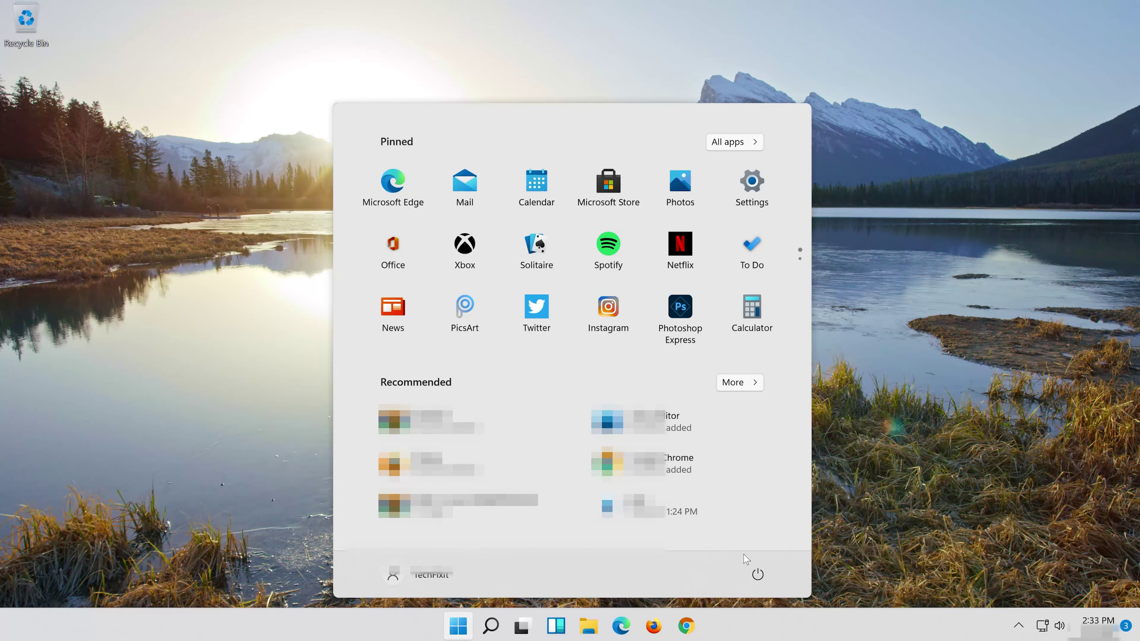
left_click(758, 574)
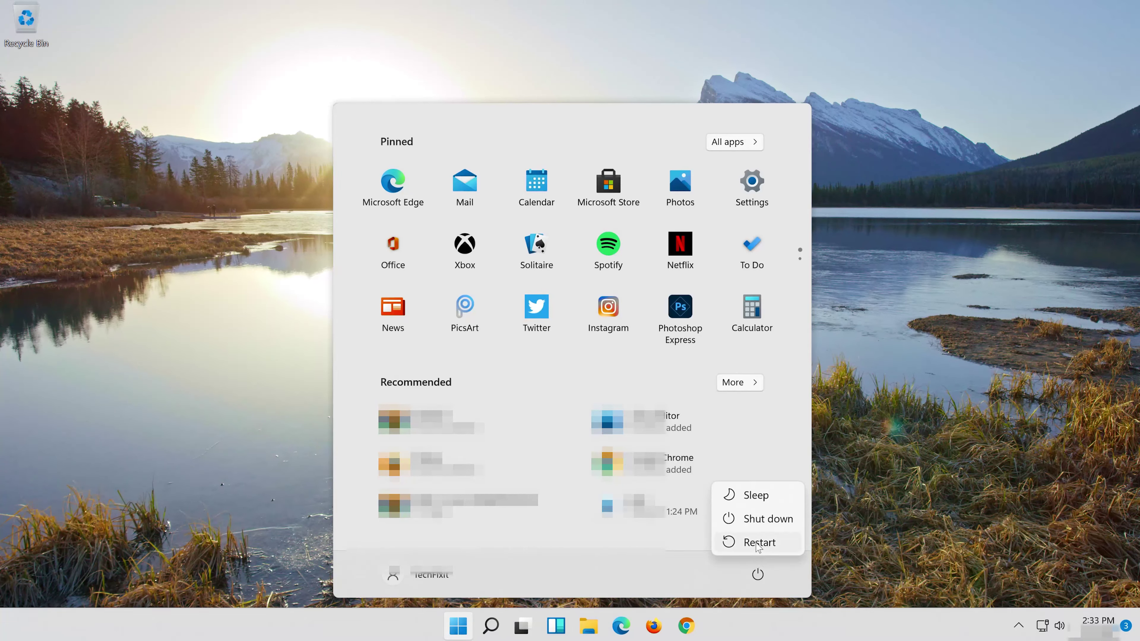
left_click(757, 544)
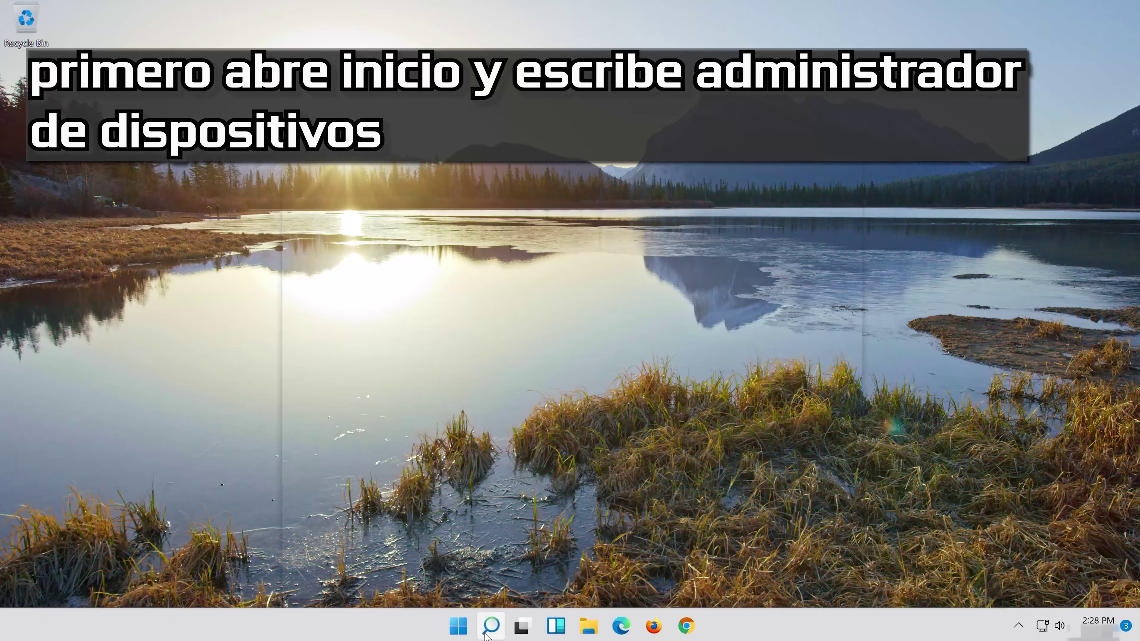
- Search Windows for "device manager" and open Device Manager
left_click(486, 634)
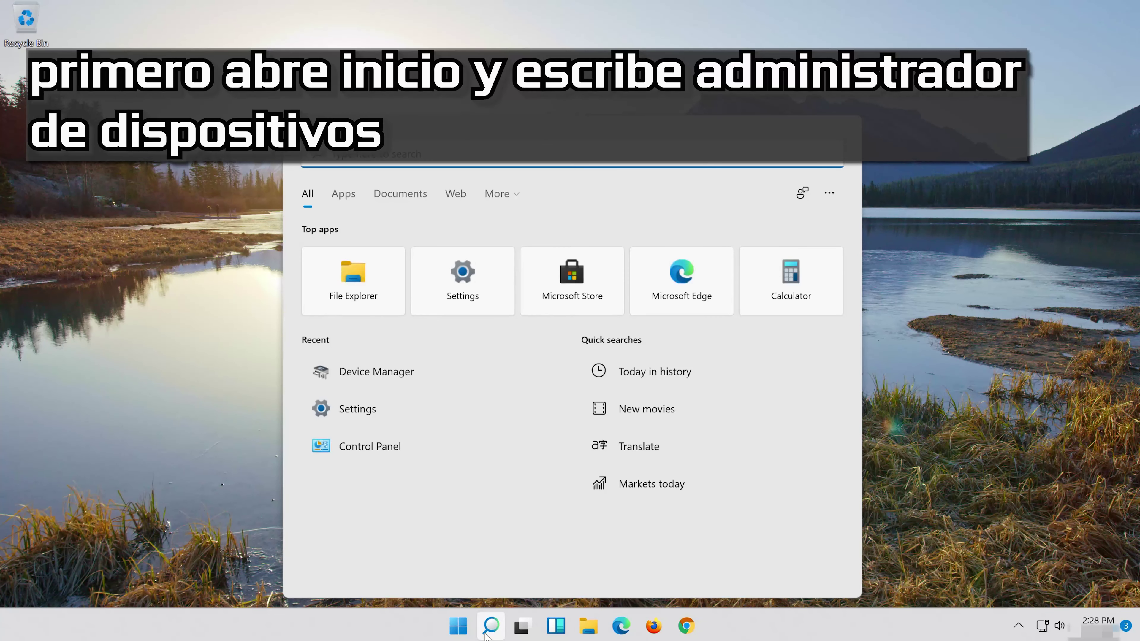
type("device manager")
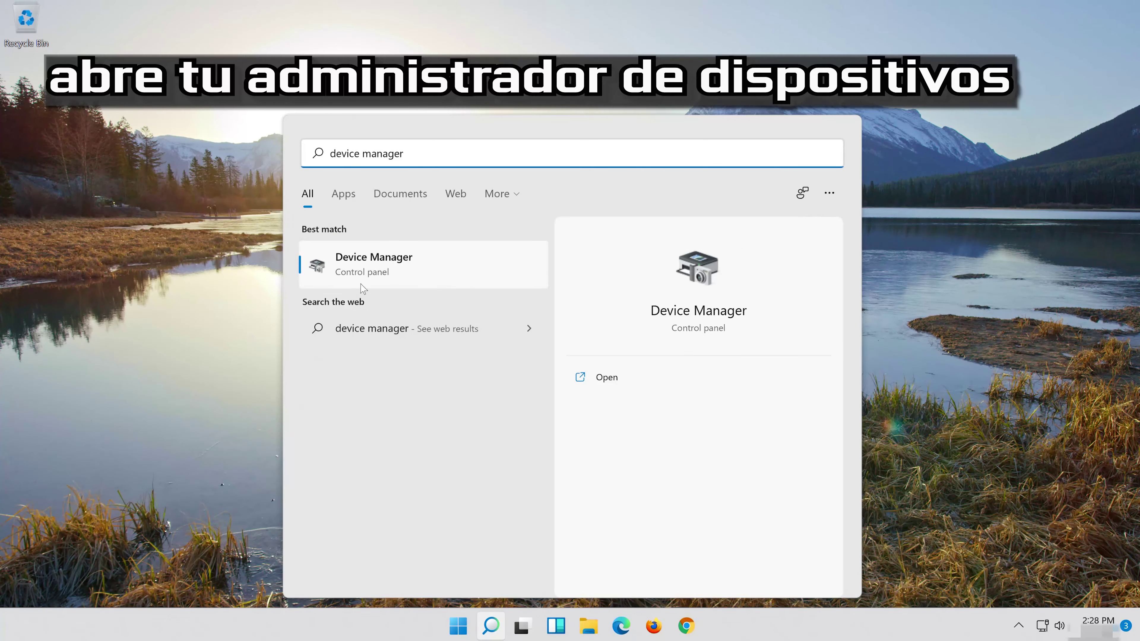
left_click(404, 274)
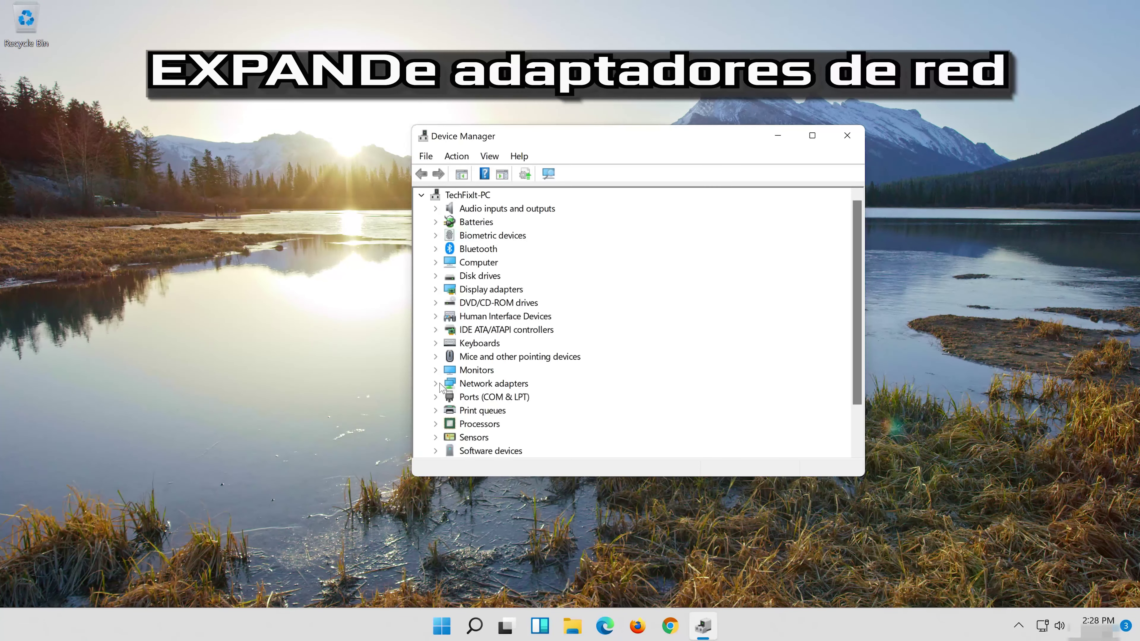
- Expand the network adapters and open the properties of the Intel(R) 82574L Gigabit Network Connection
left_click(439, 385)
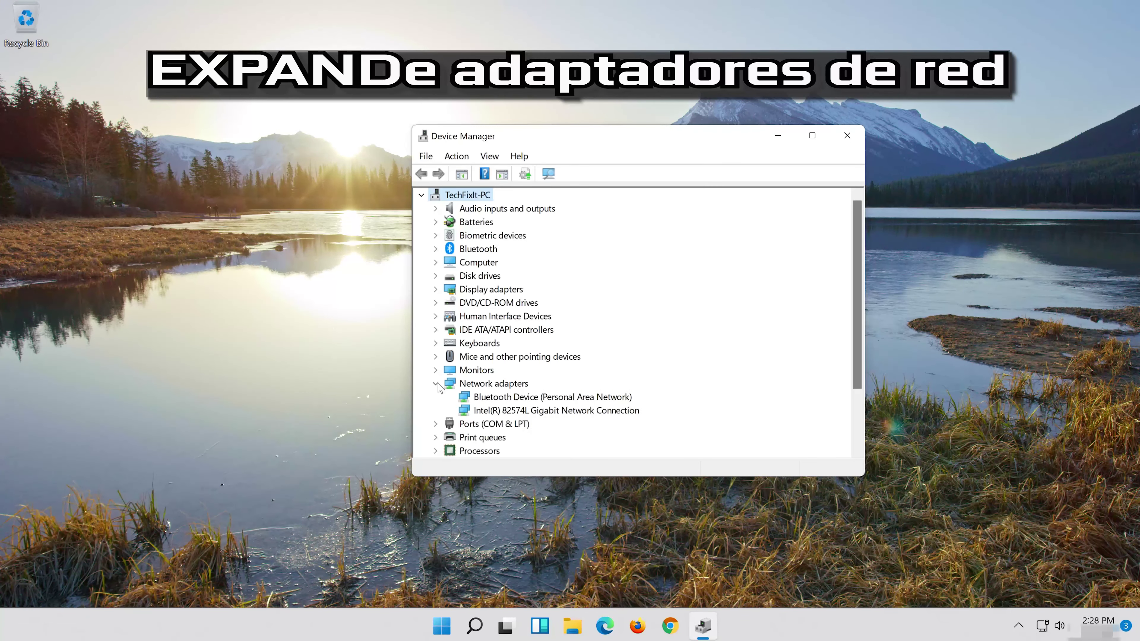
left_click(511, 413)
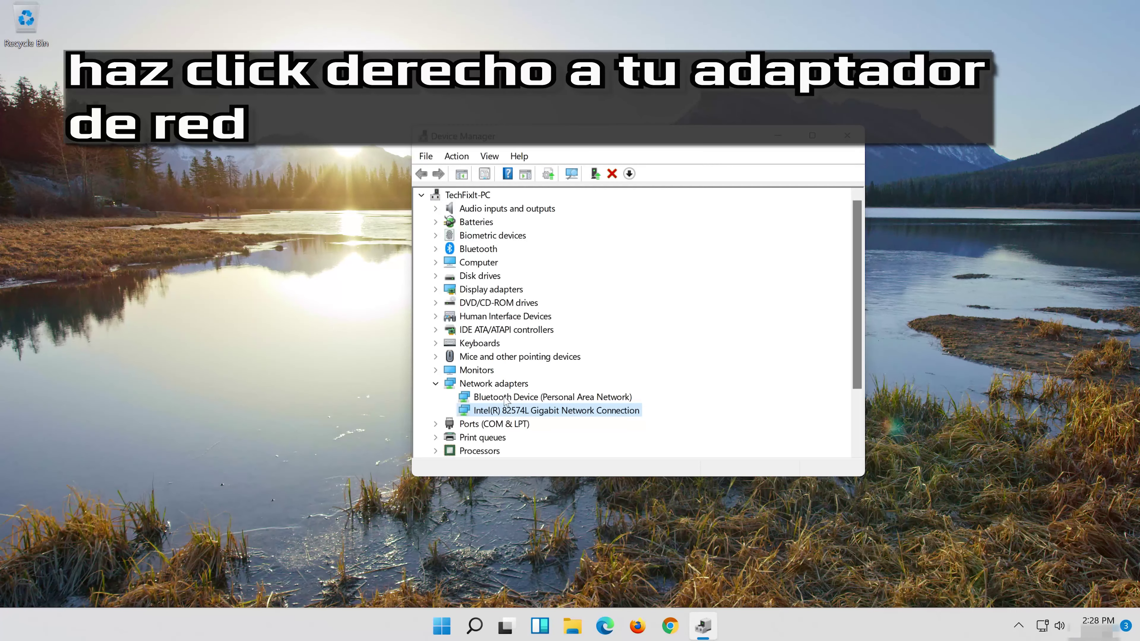
right_click(560, 414)
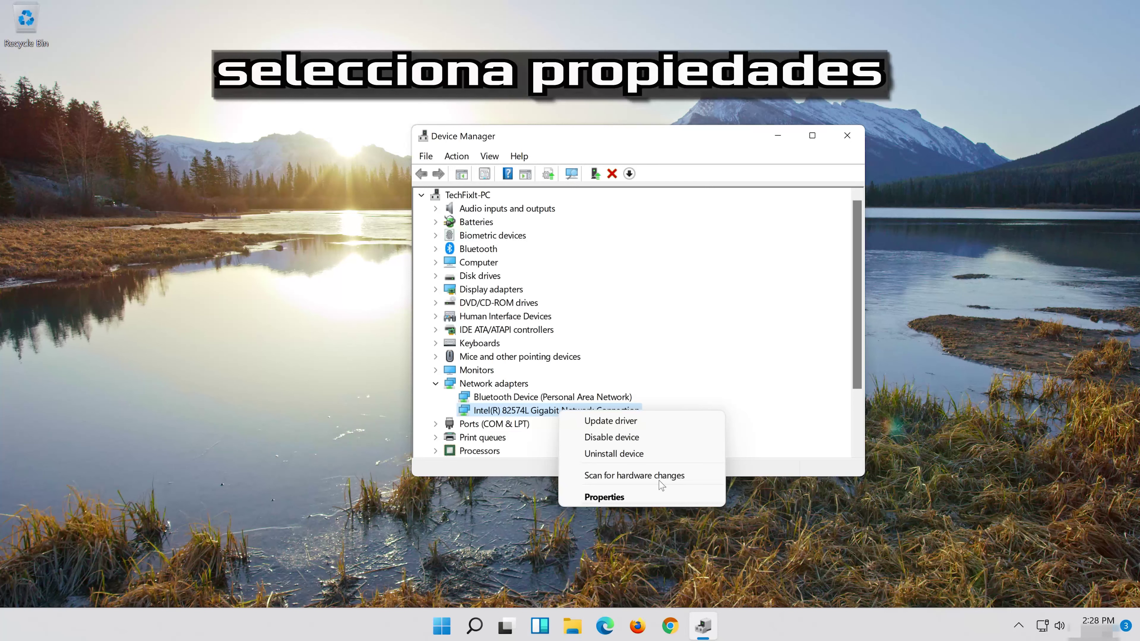
left_click(630, 499)
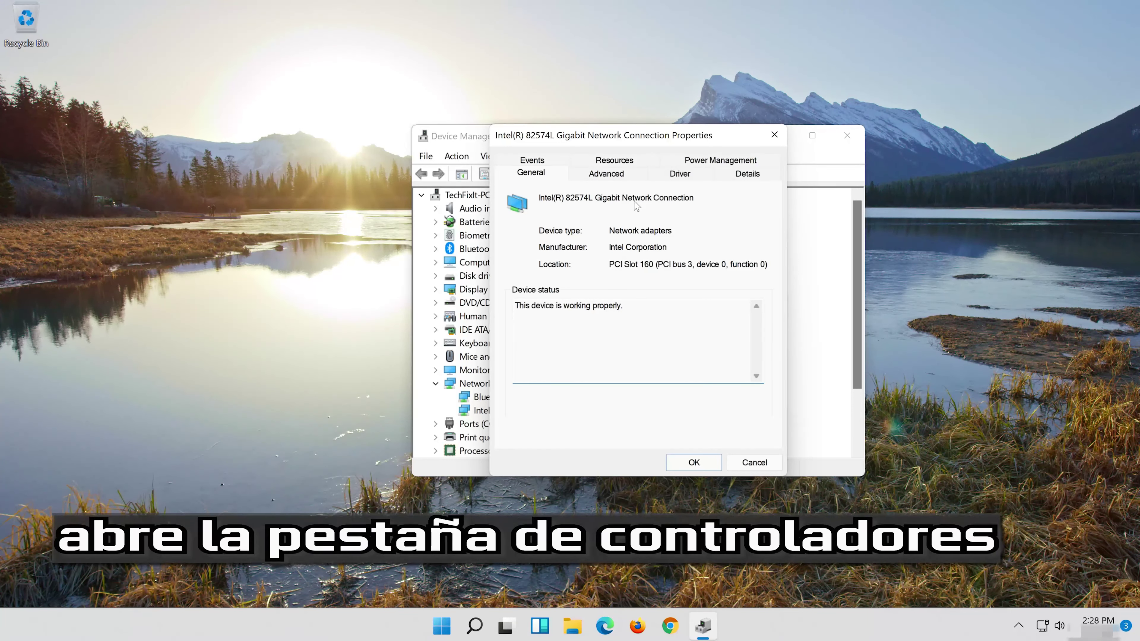
- Uninstall the Intel(R) 82574L Gigabit Network Connection device from its driver settings and confirm the removal
left_click(680, 174)
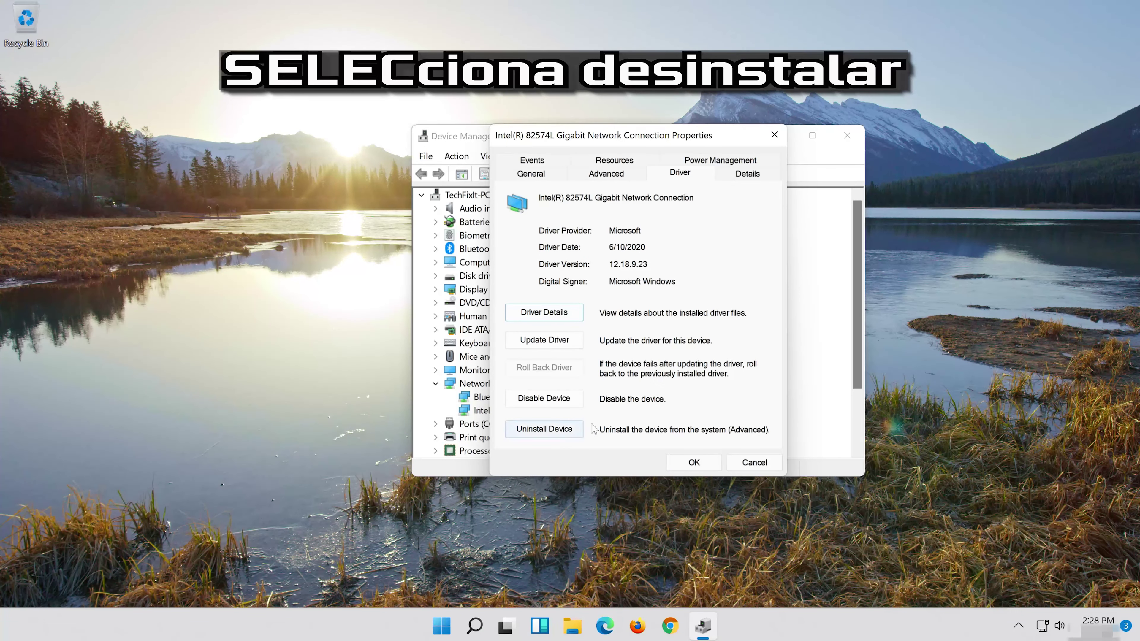
left_click(553, 432)
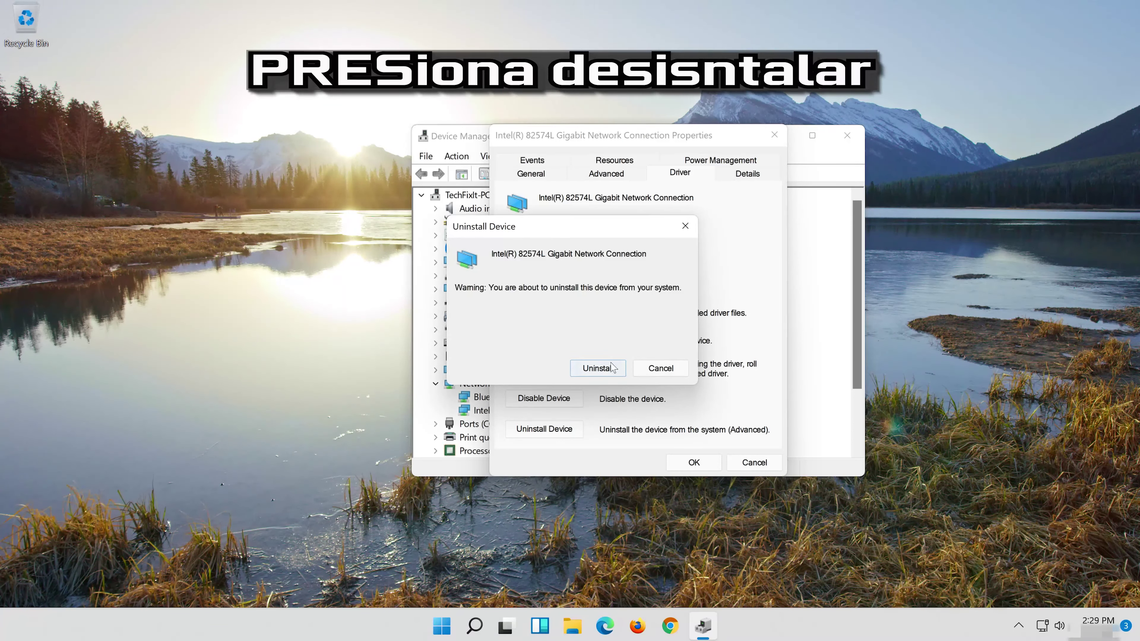
left_click(602, 372)
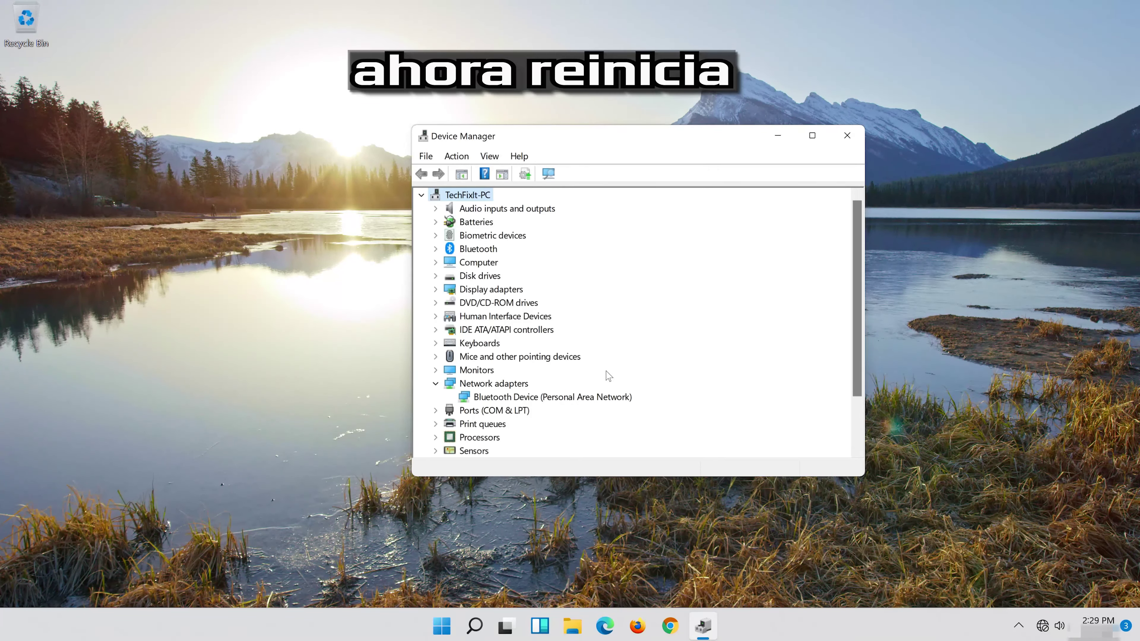
- Close Device Manager and restart the computer
left_click(847, 136)
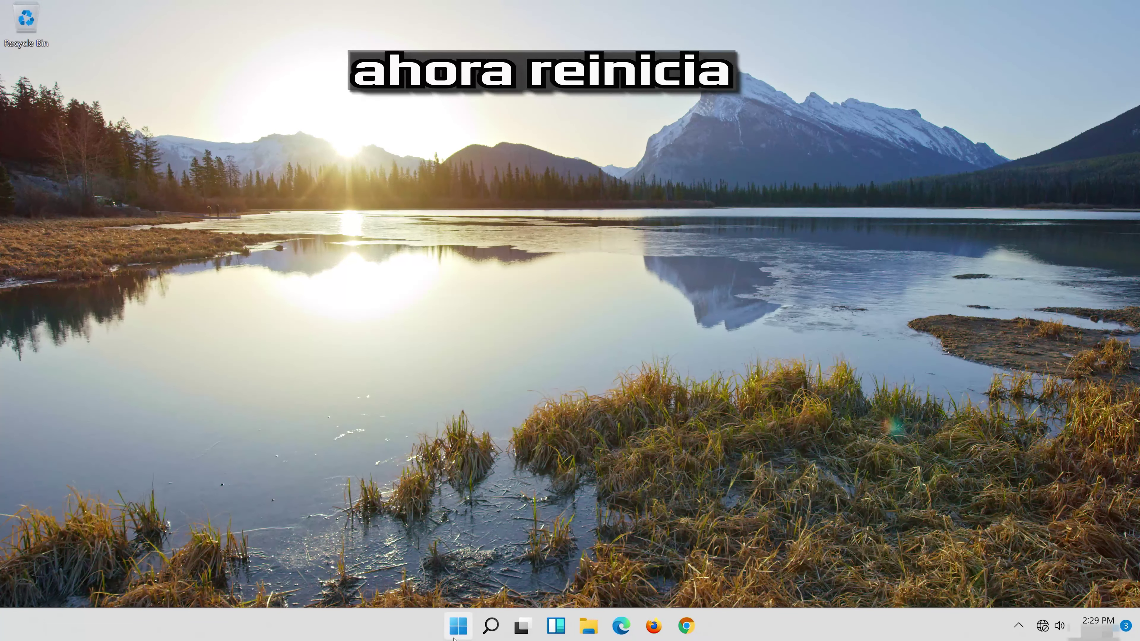
left_click(461, 627)
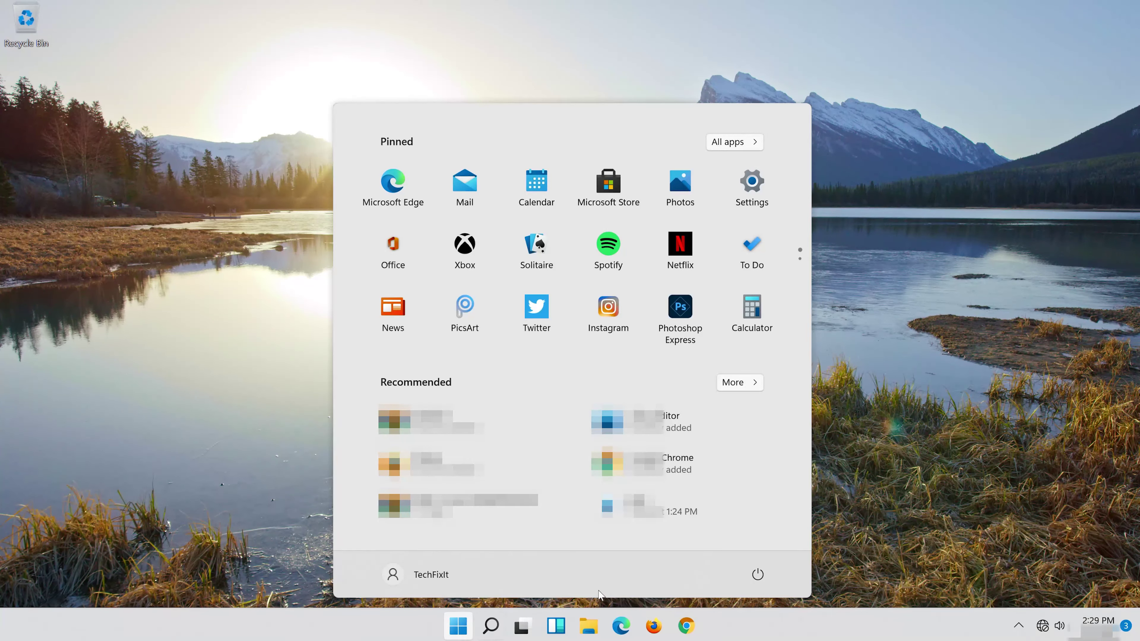
left_click(766, 578)
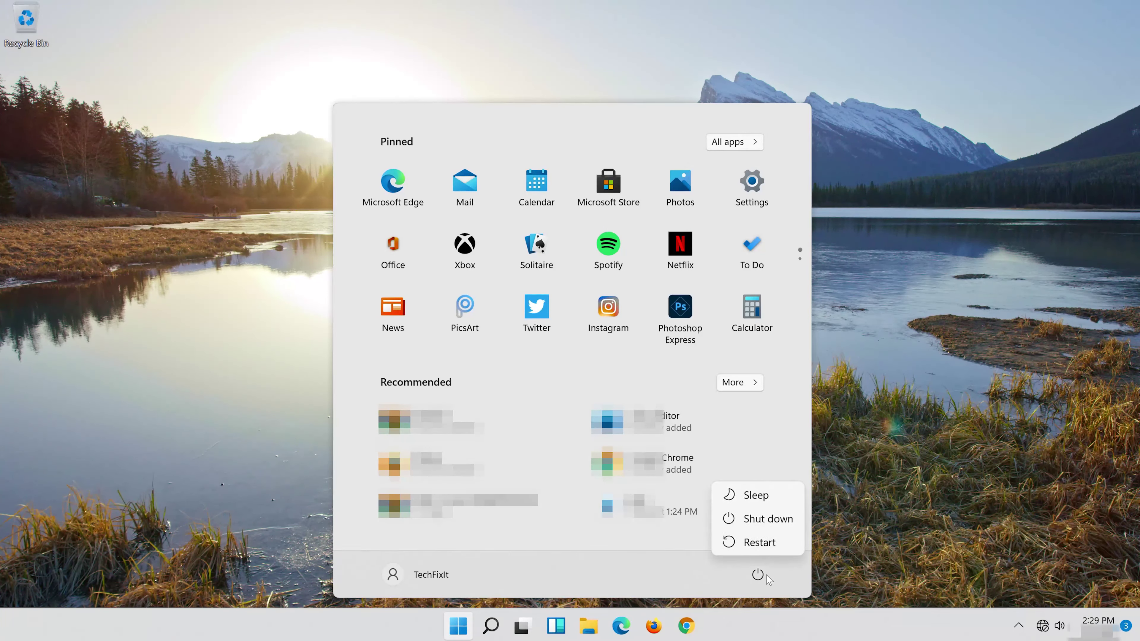
left_click(765, 543)
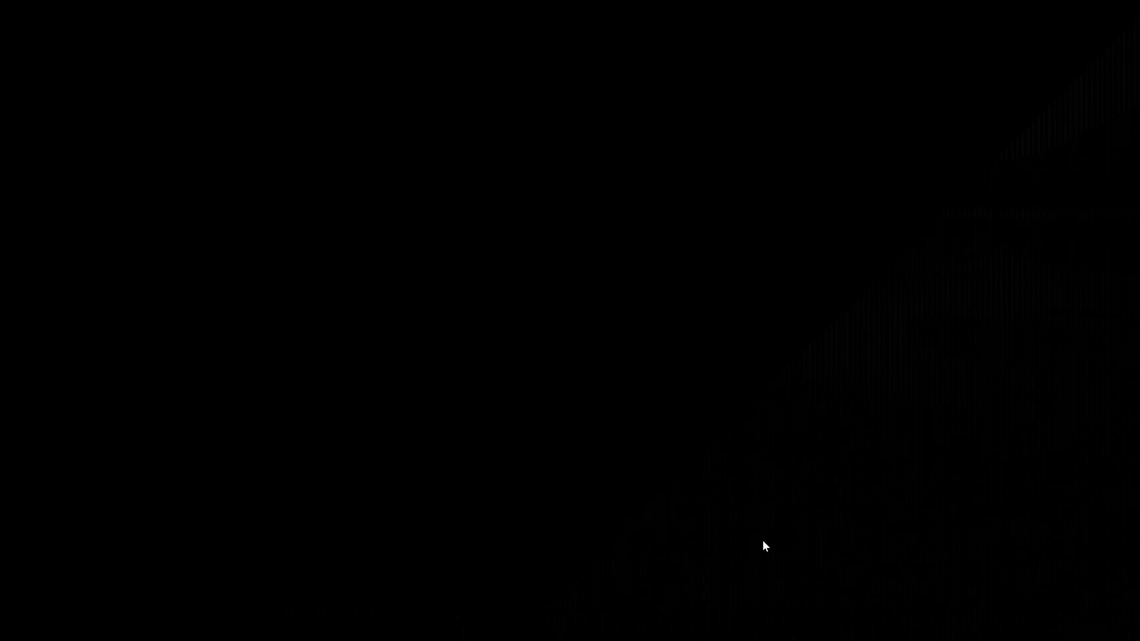